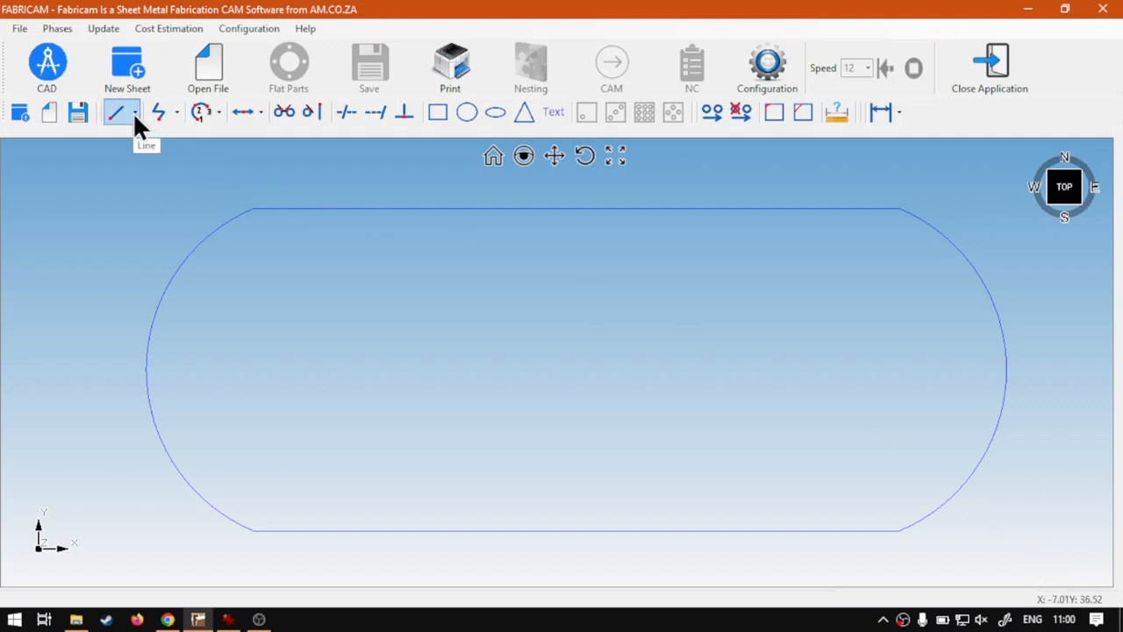
Clear the existing drawing and draw a line from X 0, Y 0 to X 60, Y 0 mm.
key(ctrl+a)
key(Delete)
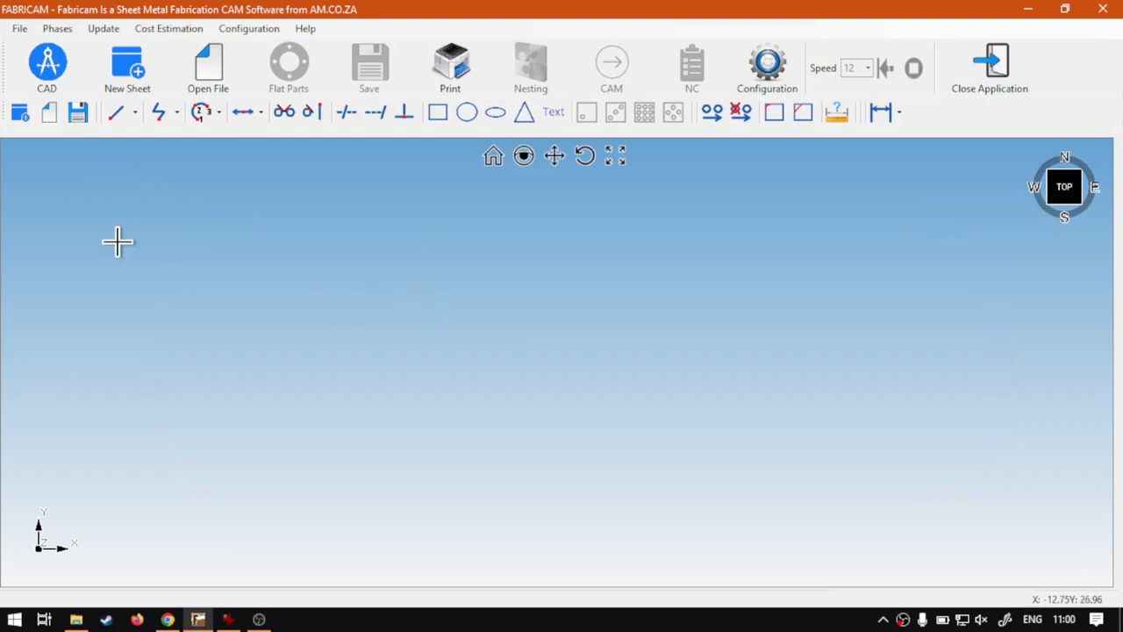
click(110, 114)
click(171, 146)
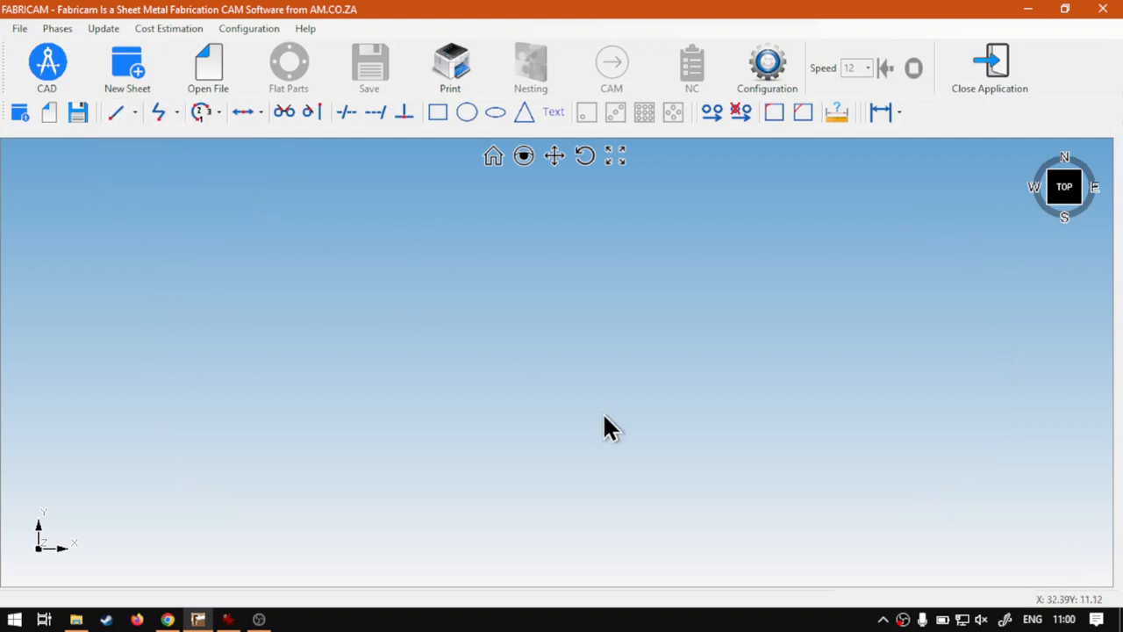
click(596, 423)
double_click(552, 307)
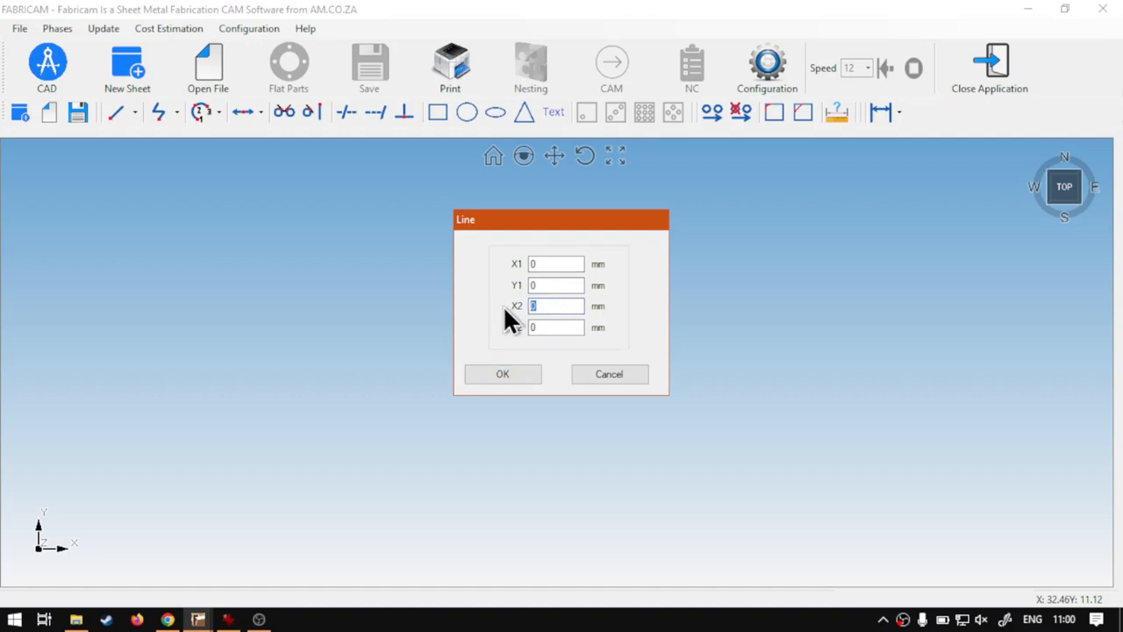
text(60)
double_click(550, 327)
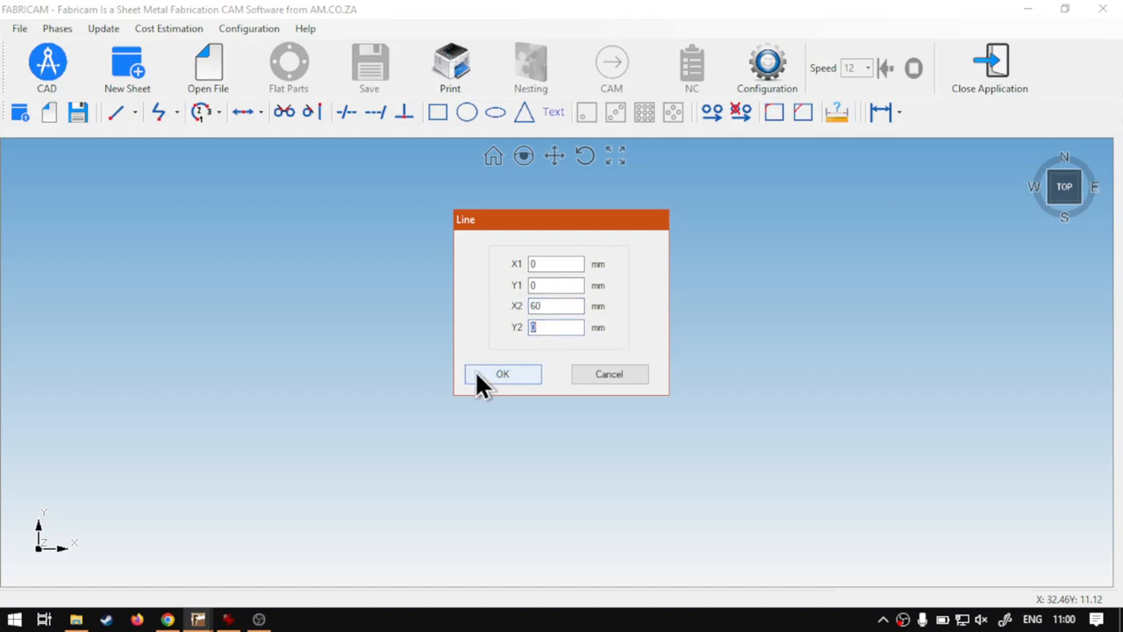
click(505, 375)
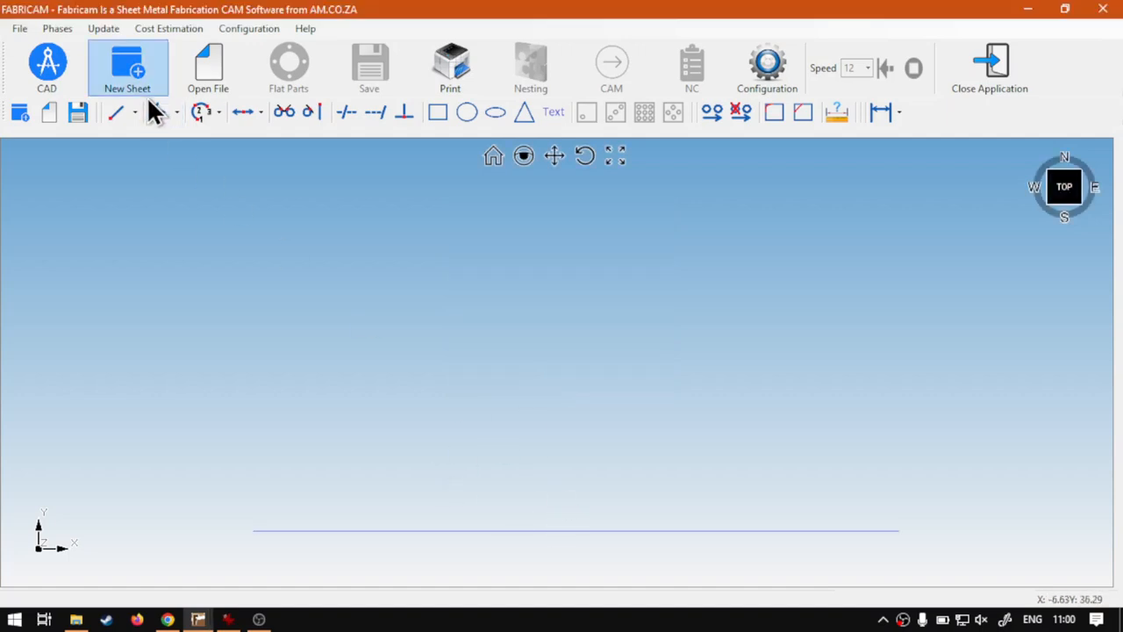
Draw a second horizontal line from X 0, Y 30 to X 60, Y 30 mm.
click(123, 114)
click(140, 145)
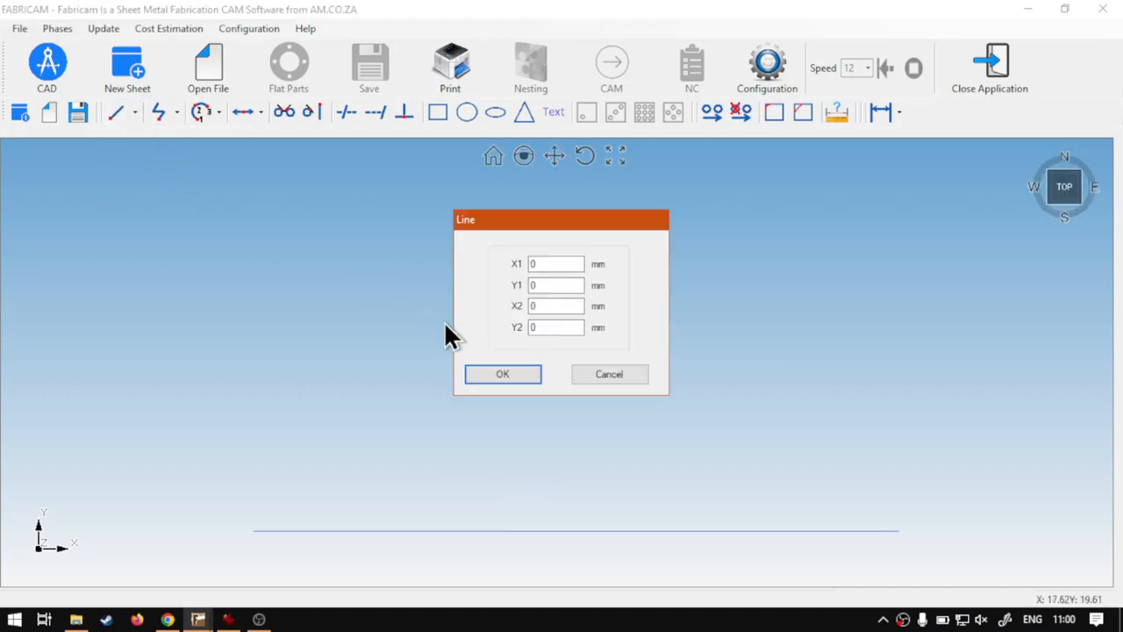
double_click(541, 307)
text(60)
double_click(534, 284)
text(30)
double_click(534, 327)
text(3)
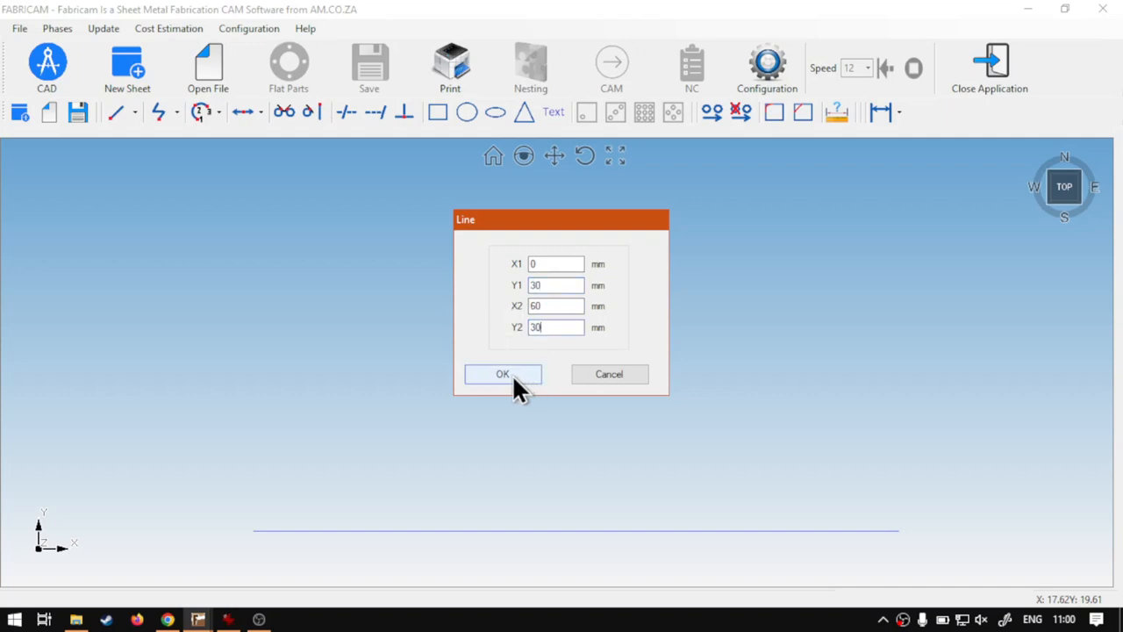
click(512, 374)
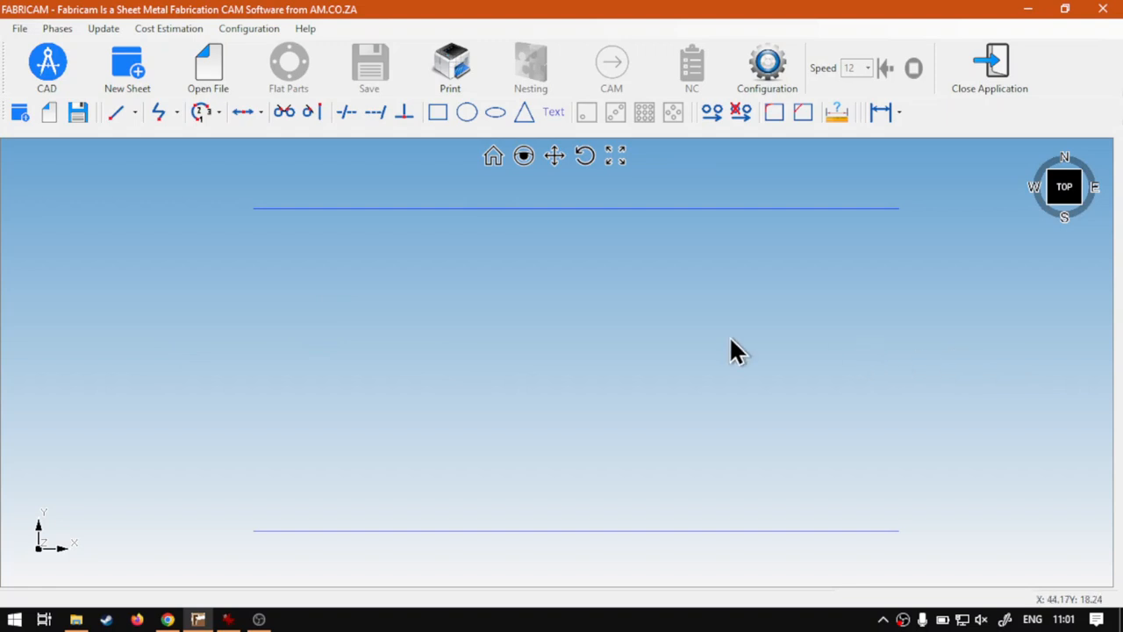
Draw a middle guide line from X -10, Y 15 to X 70, Y 15 mm.
click(112, 112)
click(171, 143)
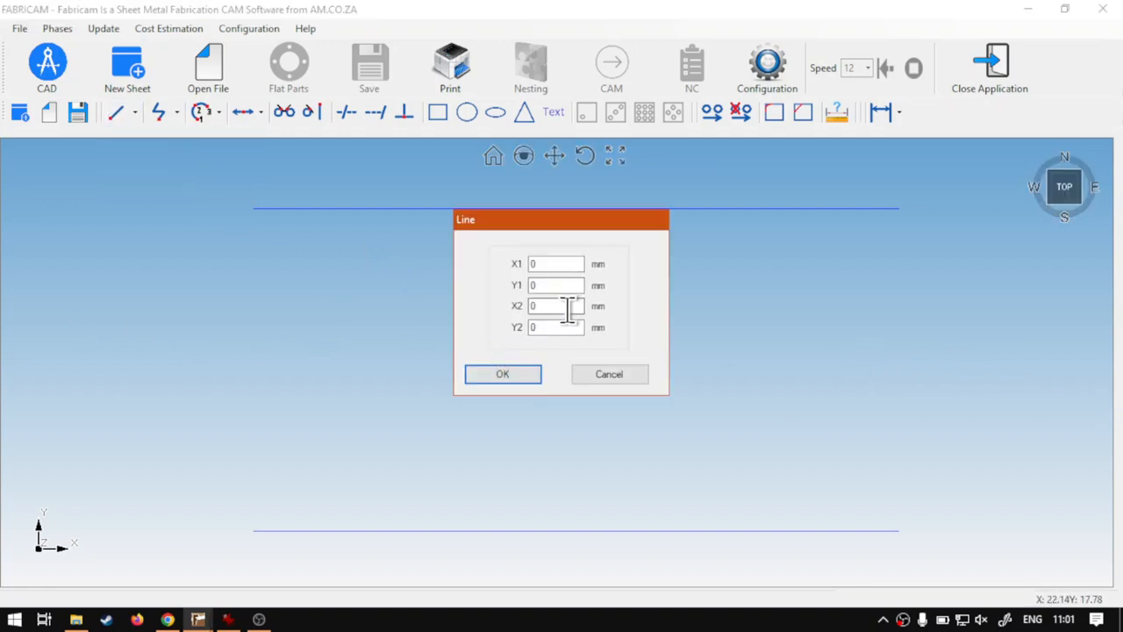
double_click(555, 271)
text(-70)
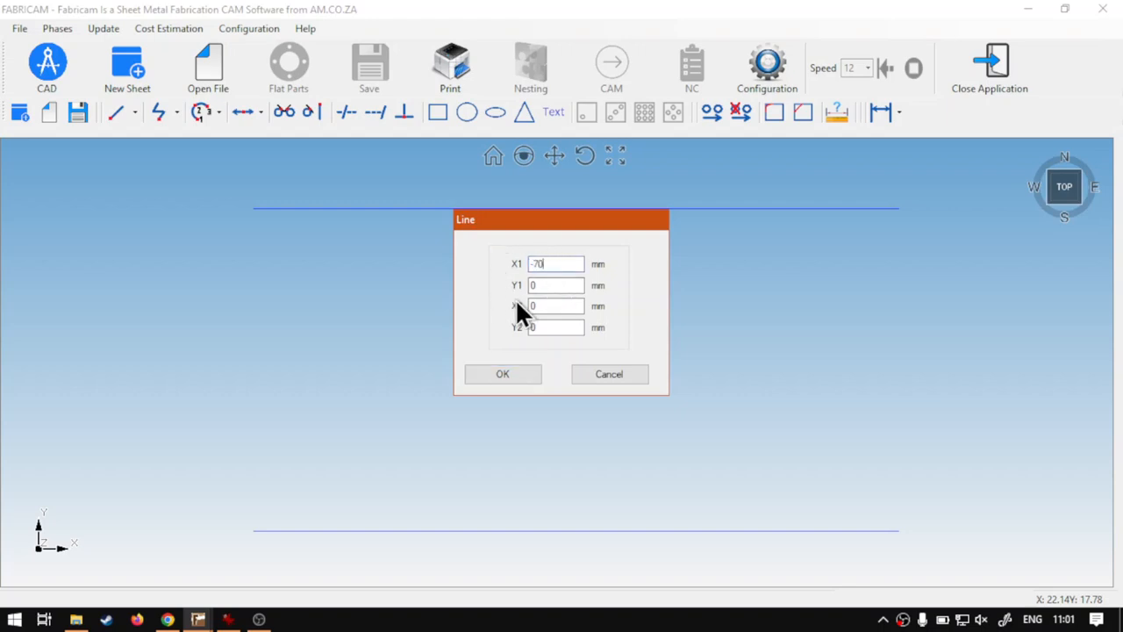
key(BackSpace)
key(BackSpace)
text(10)
double_click(548, 306)
text(90)
key(BackSpace)
key(BackSpace)
text(70)
key(shift+Tab)
text(15)
double_click(530, 328)
click(521, 374)
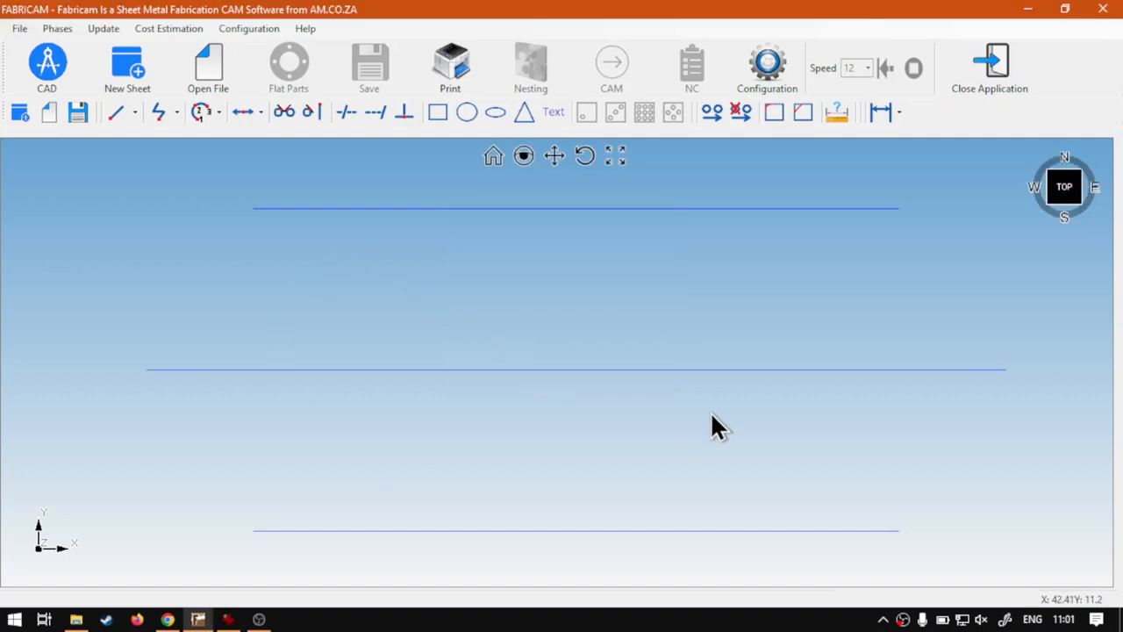
Draw a three-point arc through the left endpoints of the bottom, middle and top lines.
click(206, 112)
click(200, 143)
click(203, 112)
click(219, 143)
click(198, 114)
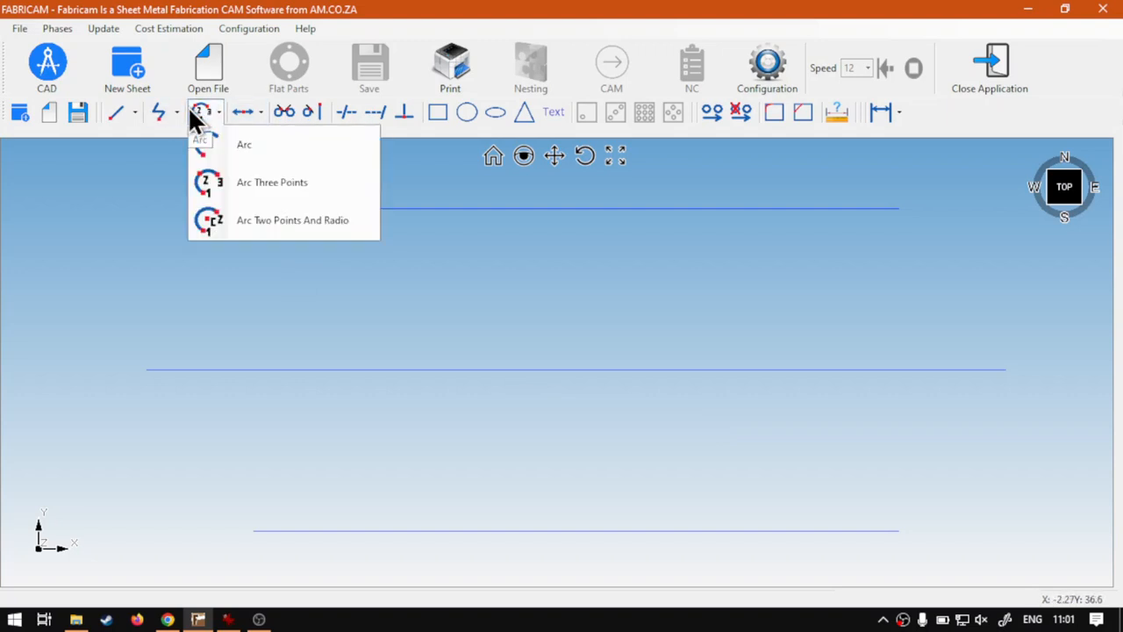
click(274, 188)
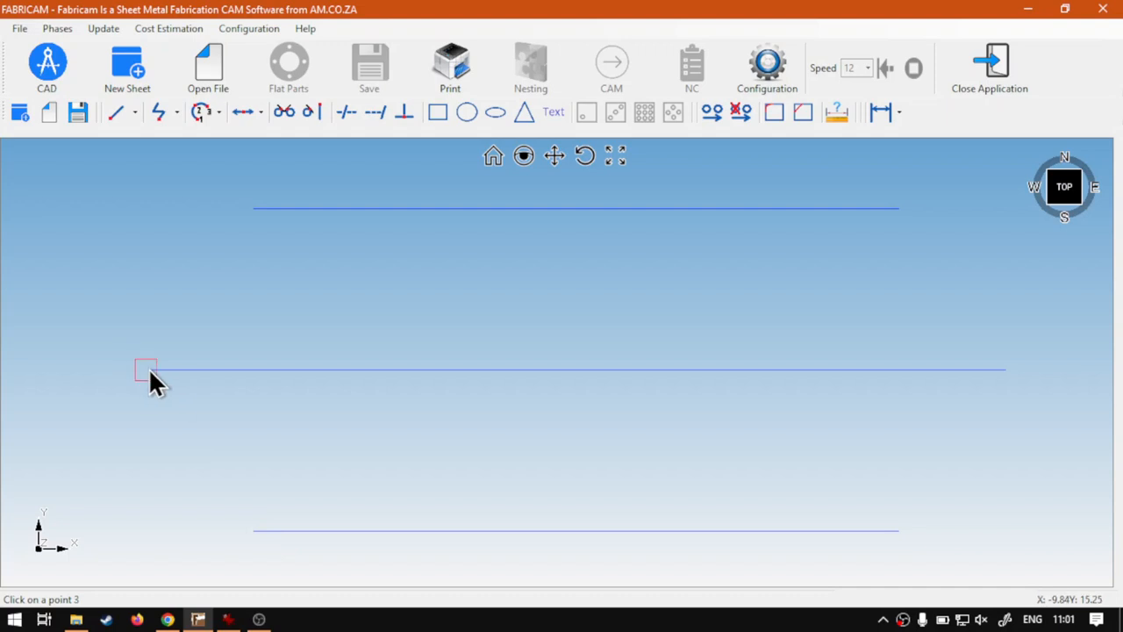
click(256, 208)
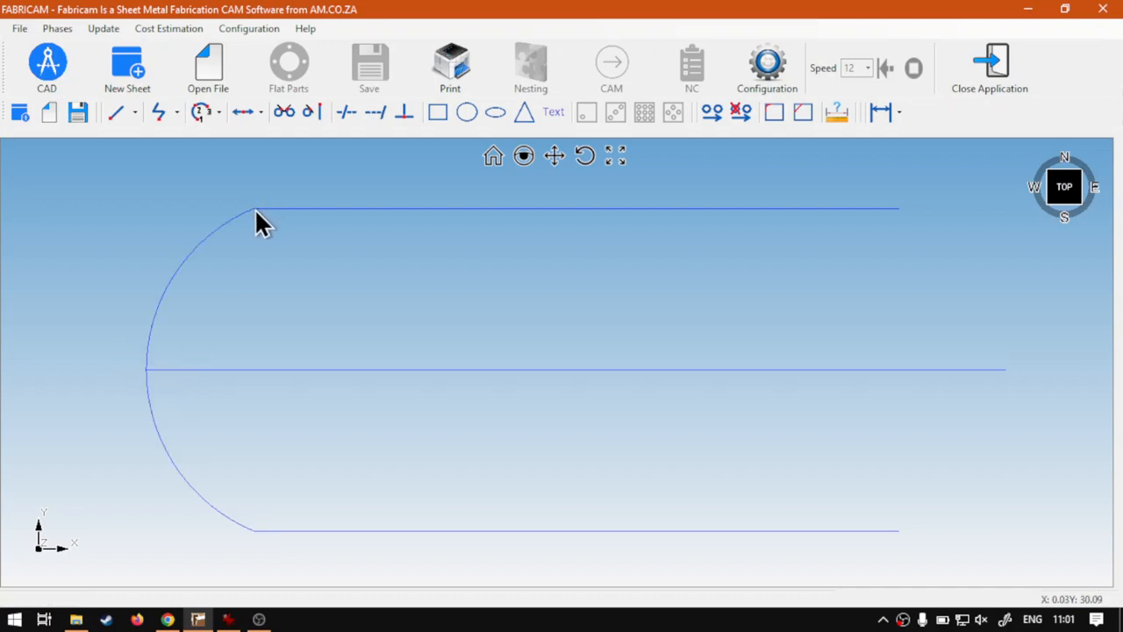
Draw a three-point arc through the right endpoints of the top, middle and bottom lines, and delete the middle guide line.
click(204, 114)
click(253, 185)
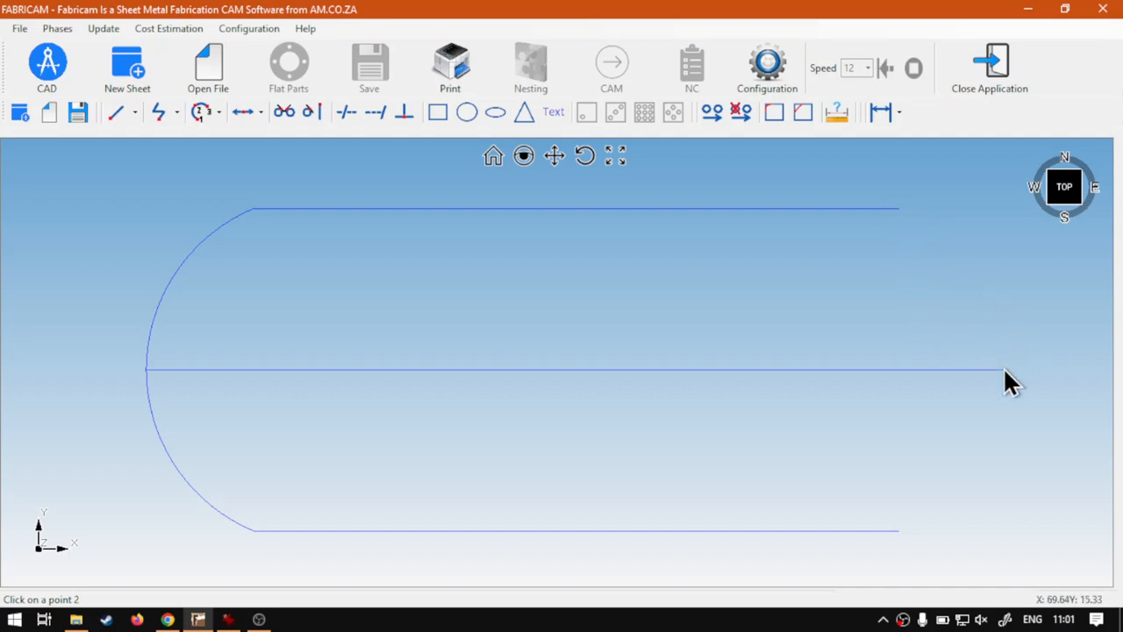
click(901, 531)
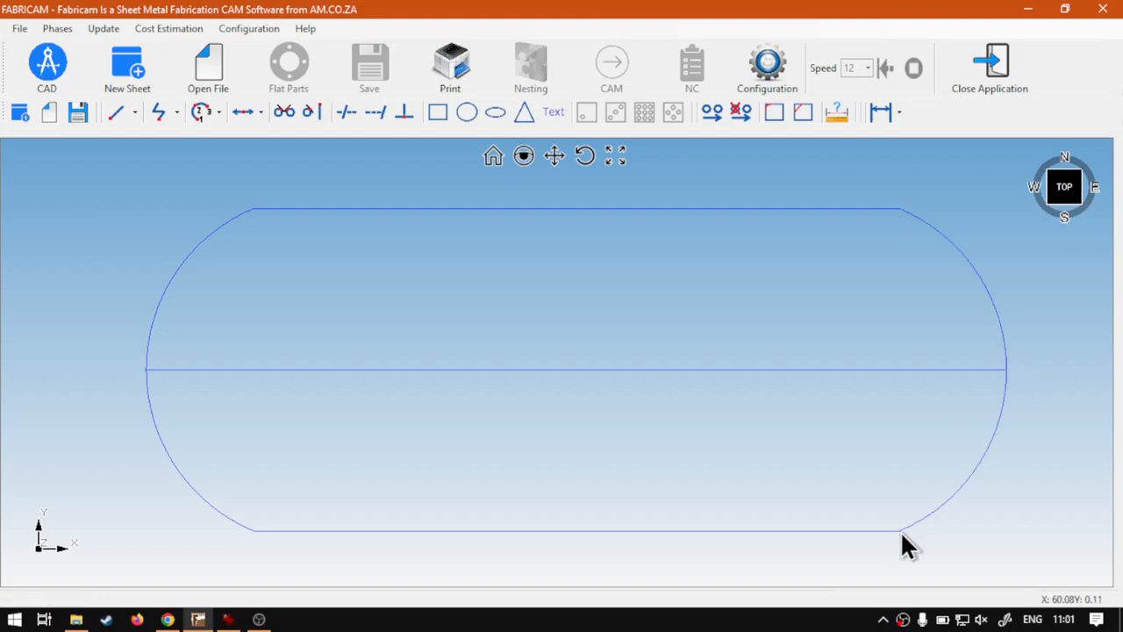
click(662, 369)
key(Delete)
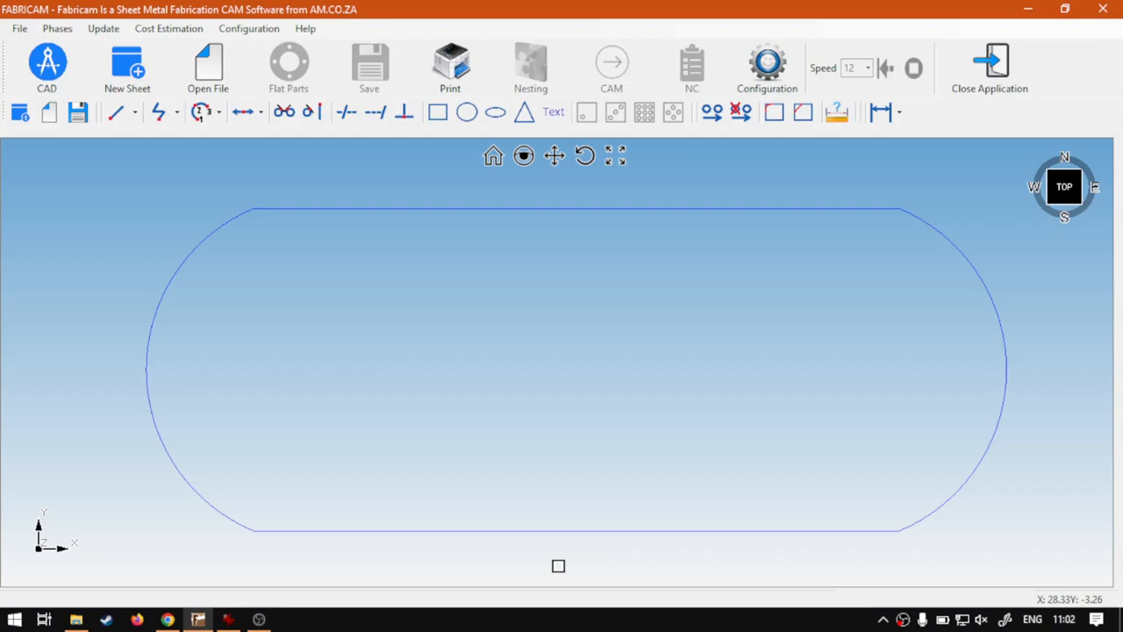
Switch to Chrome to view the softwaretraining.co.za training videos page.
click(167, 619)
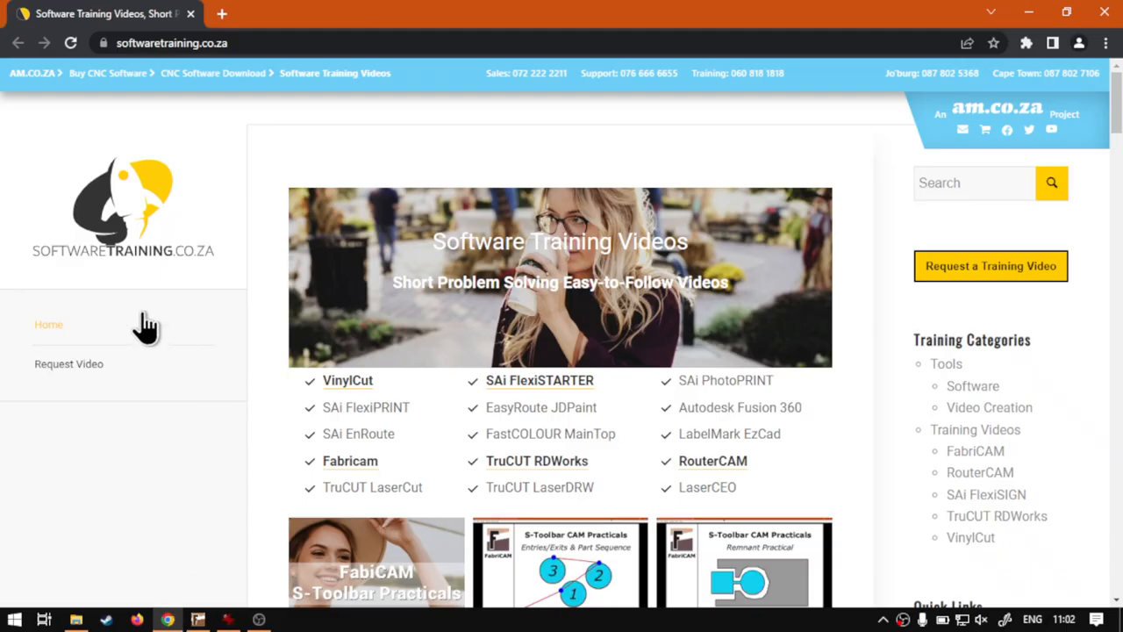